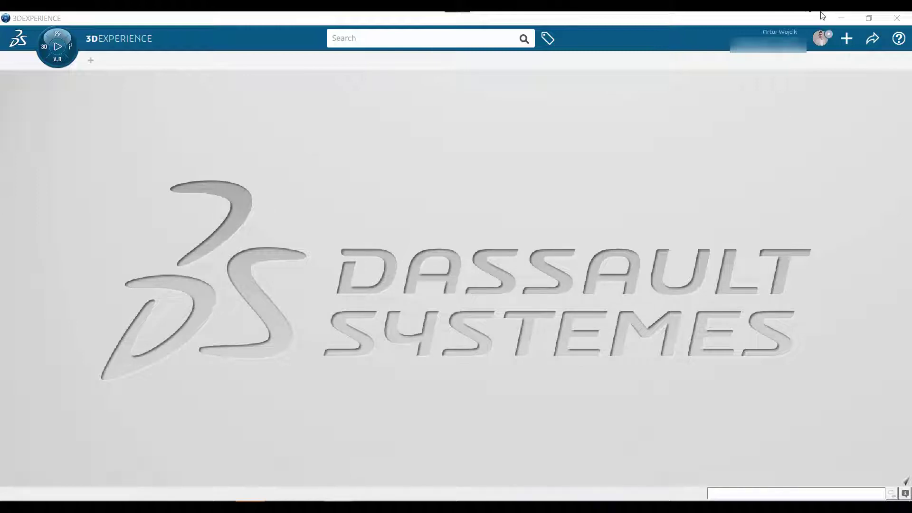
- Create a new Electrical Physical > Electrical Geometry item titled 'Przewód telefoniczny'
click(844, 41)
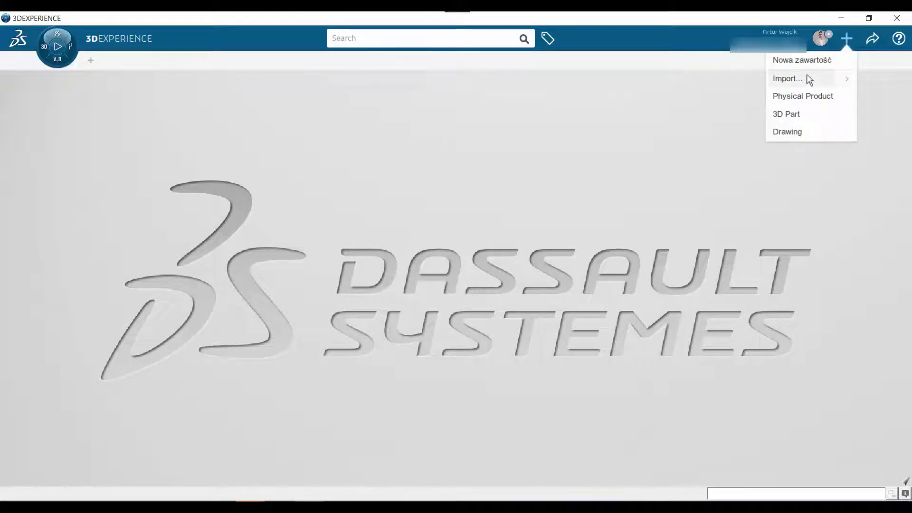
click(777, 95)
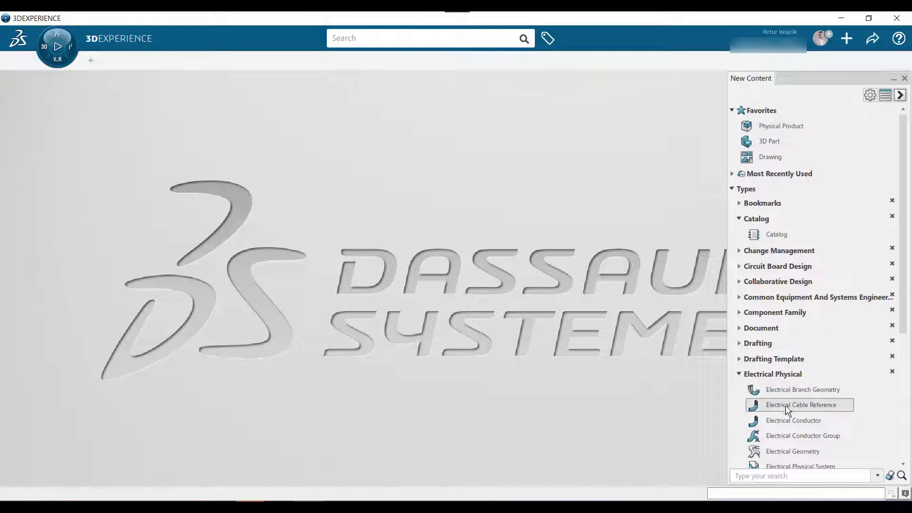
click(784, 455)
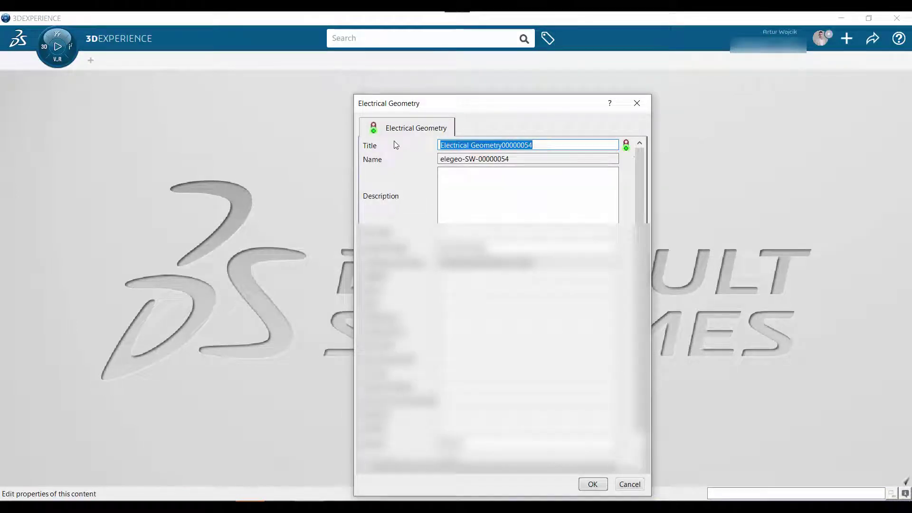
text(Przewód telefoniczny)
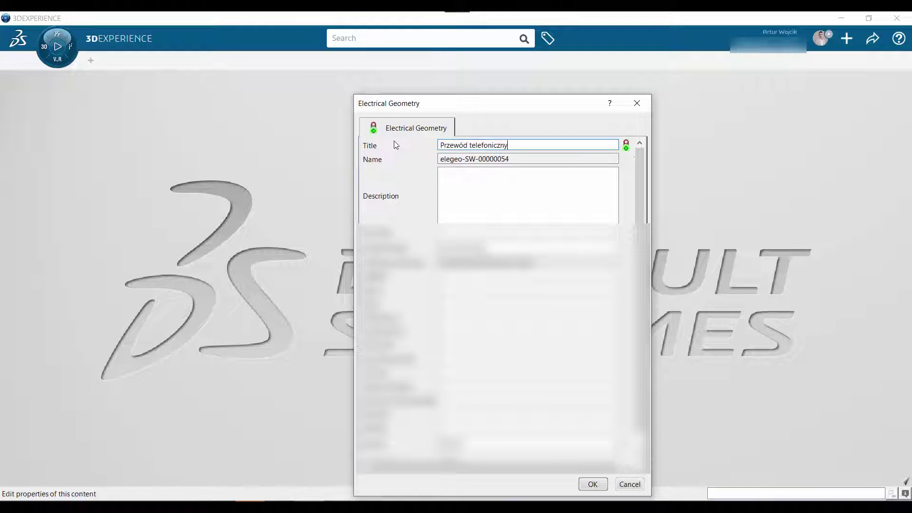
click(589, 484)
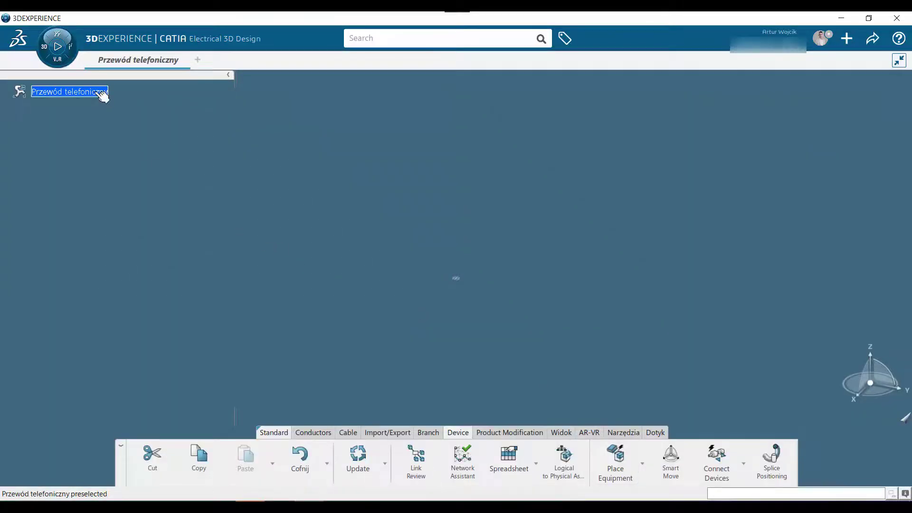
- Insert a 3D Part titled 'Krzywa' under the Przewód telefoniczny product
right_click(100, 92)
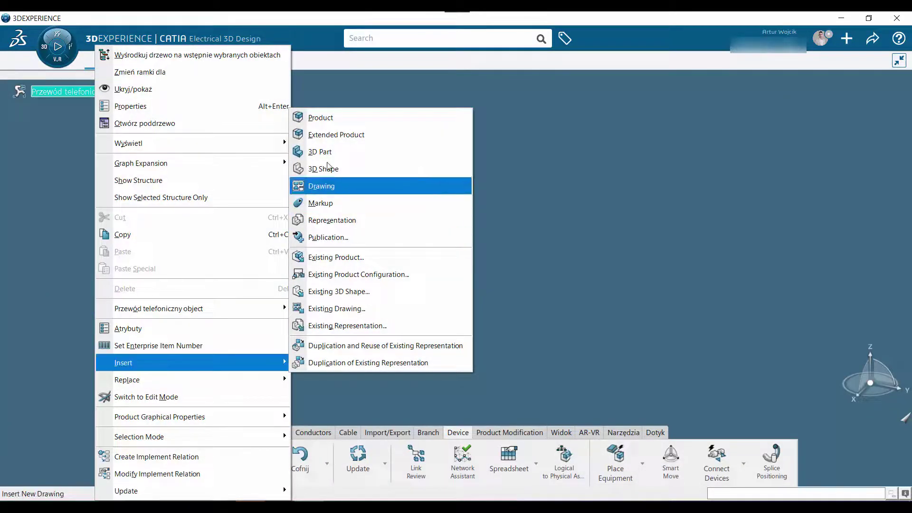
click(323, 151)
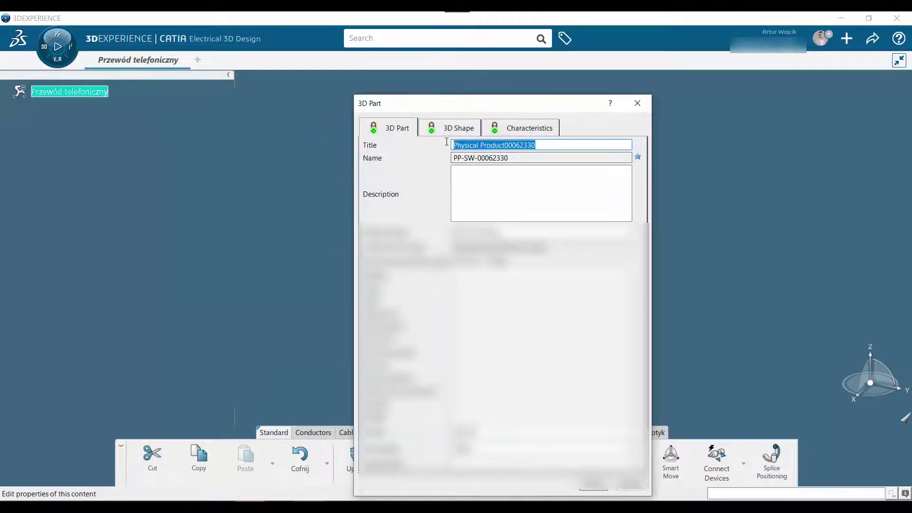
text(Krzywa)
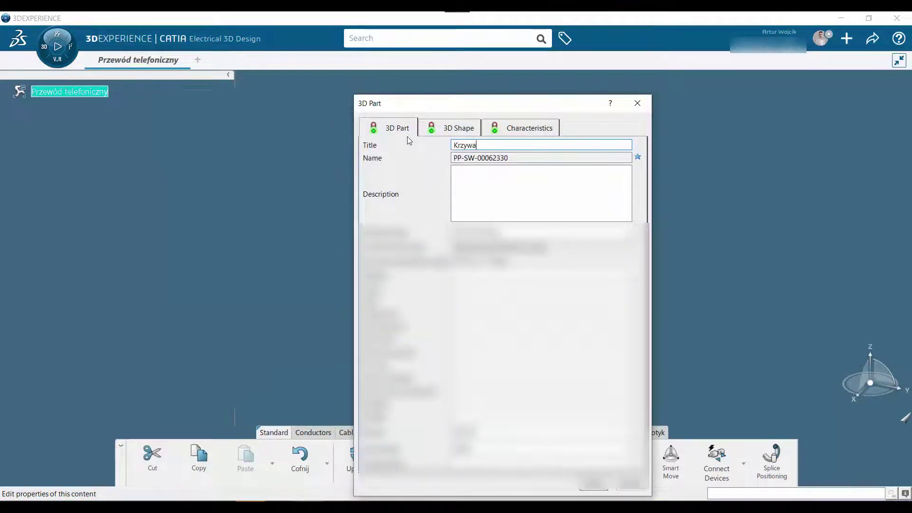
click(597, 483)
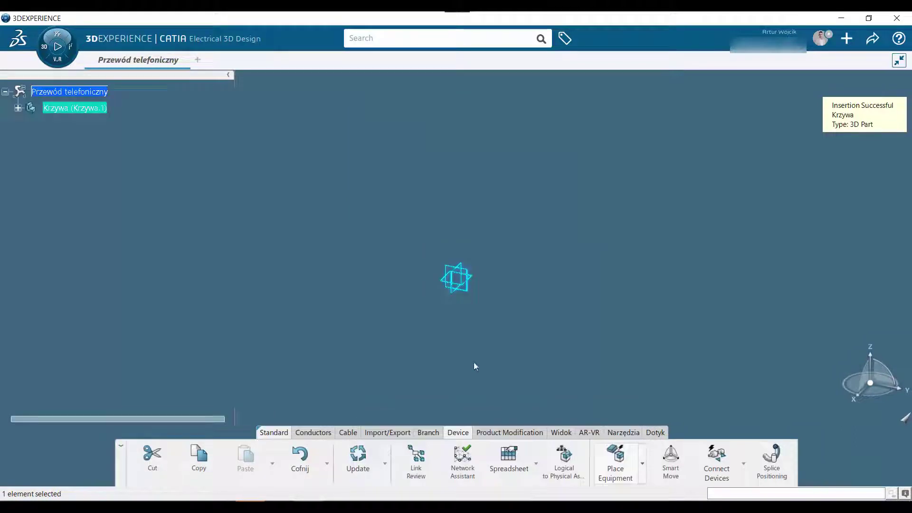
- Open Krzywa's 3D Shape for editing and select a plane to sketch on
click(18, 108)
double_click(74, 124)
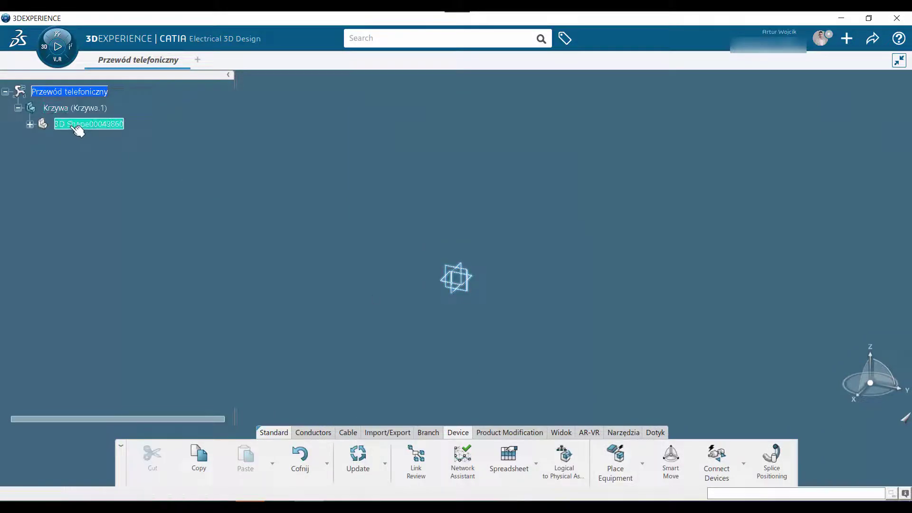
click(466, 285)
- Sketch a four-point wavy spline starting at the origin
click(566, 244)
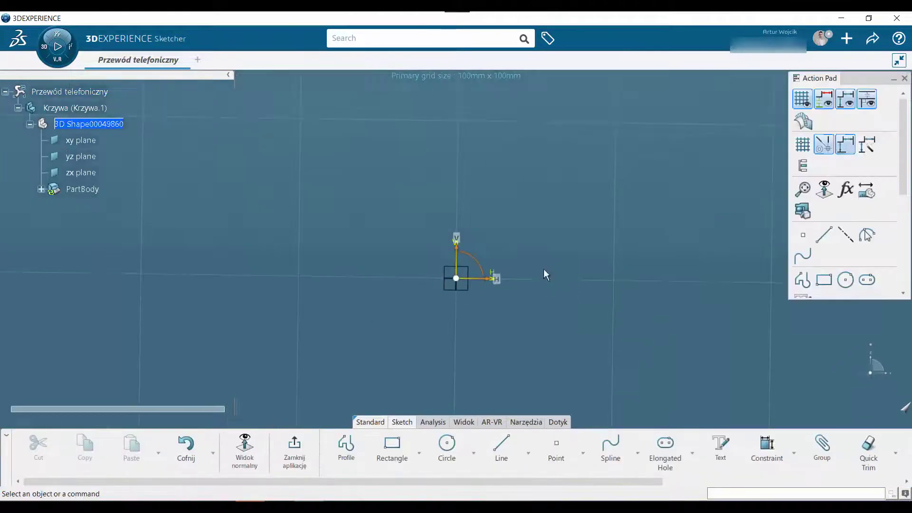
click(611, 447)
click(457, 278)
click(377, 249)
click(249, 272)
double_click(163, 250)
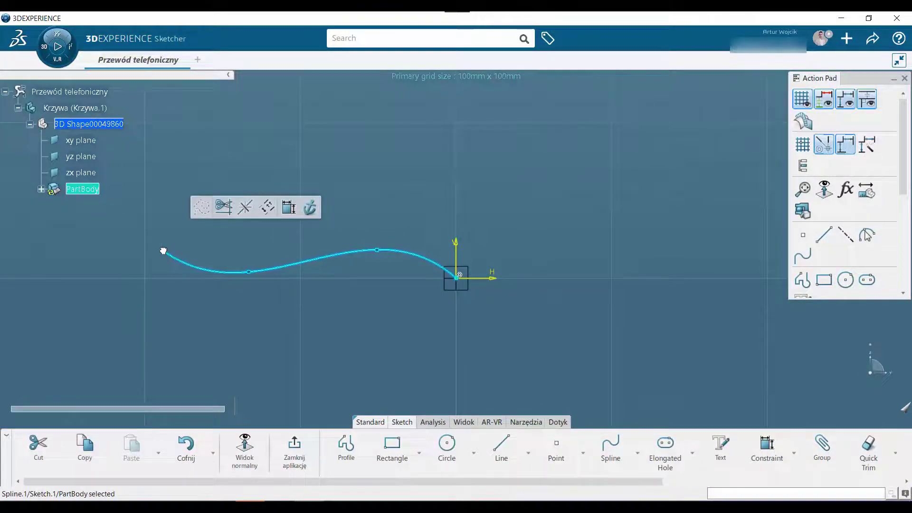
click(294, 449)
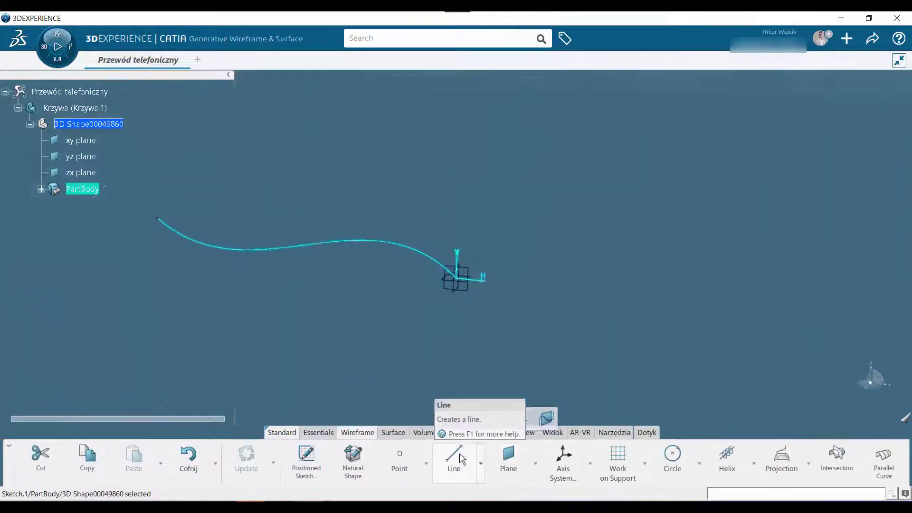
- Sketch a circle of diameter 20 centred on the origin at the spline's start
click(468, 288)
click(536, 248)
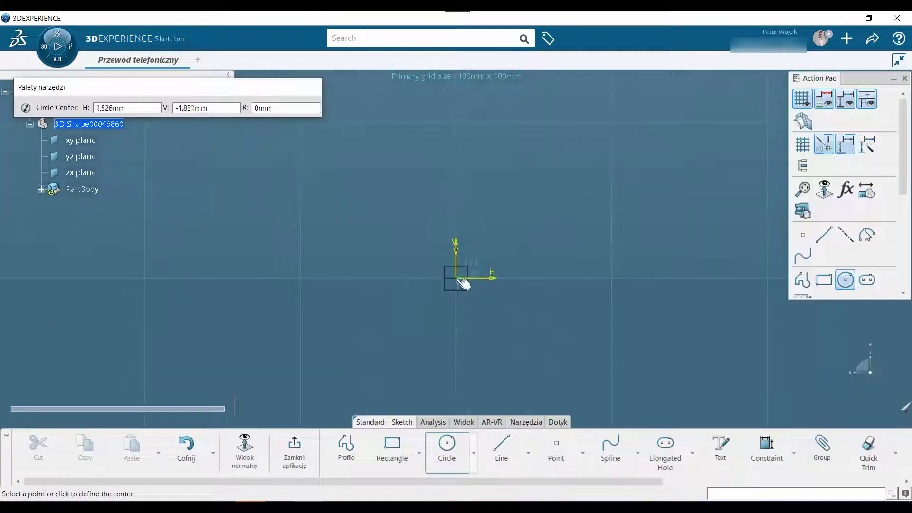
click(456, 278)
click(512, 244)
click(613, 204)
click(556, 218)
text(20)
key(Return)
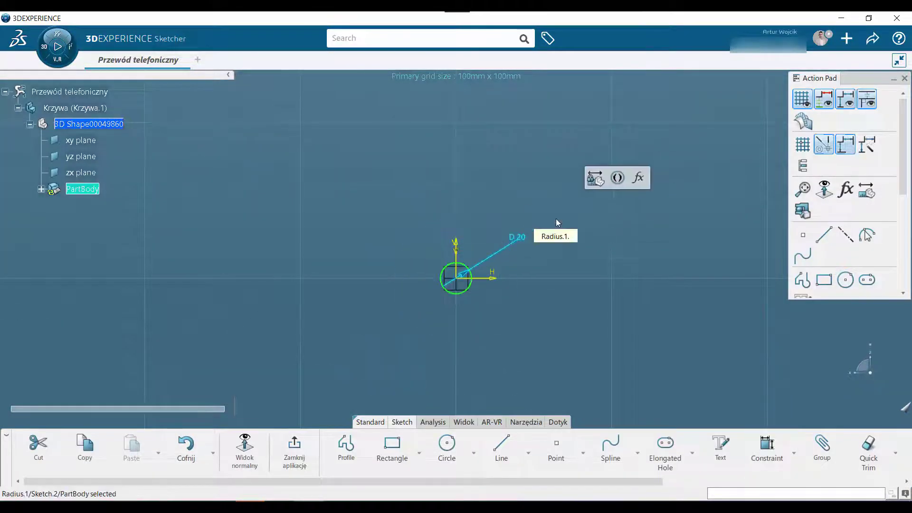
click(294, 449)
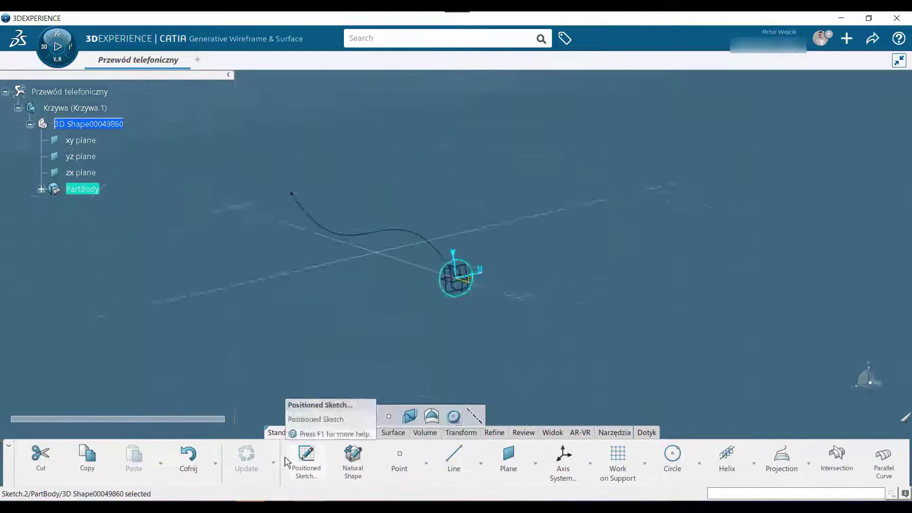
- Sweep the 20 mm circle along the spline guide to form a tube
click(393, 432)
click(570, 456)
click(873, 468)
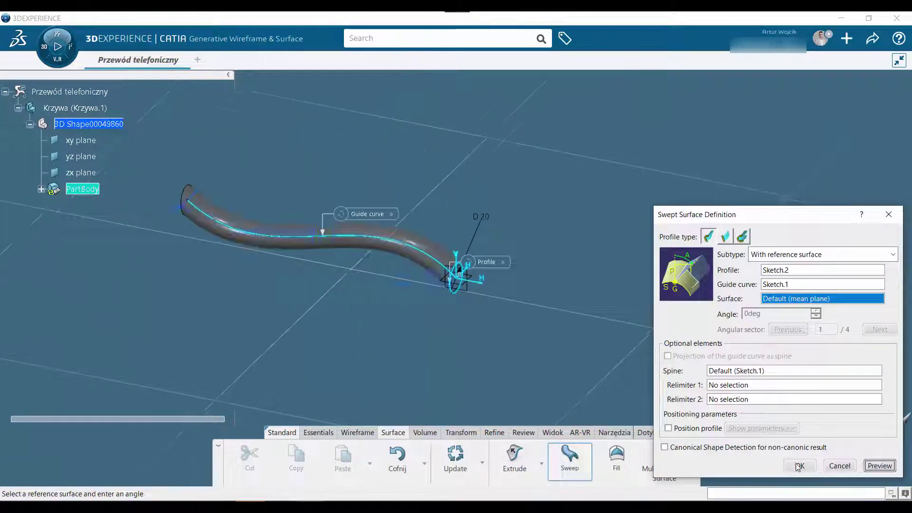
click(800, 465)
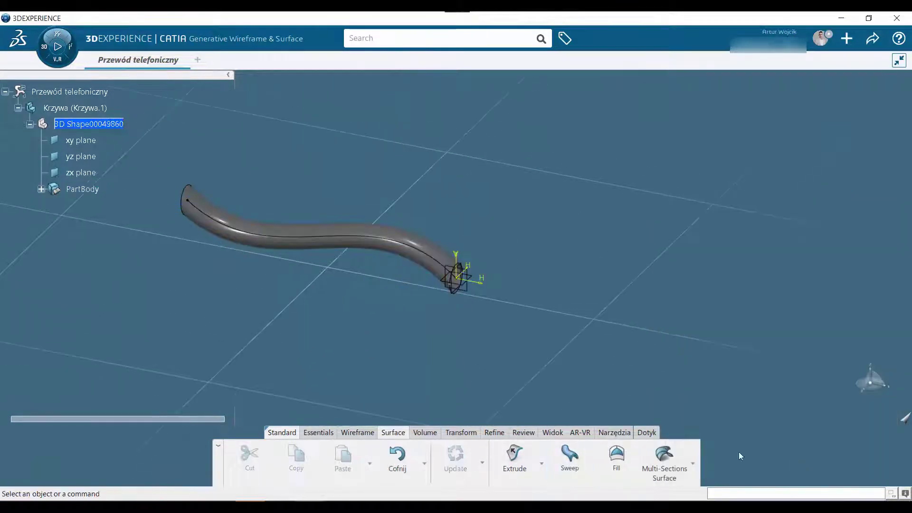
double_click(472, 274)
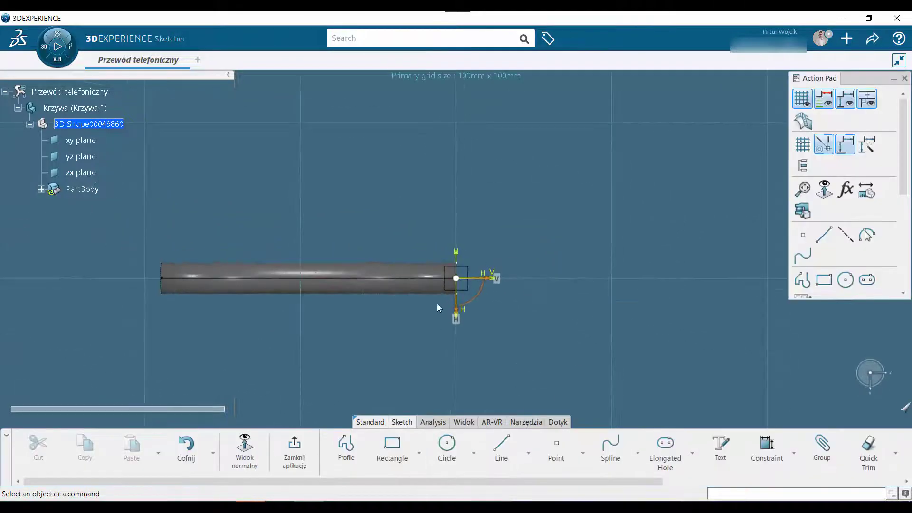
- Sketch a short line near the tube's end as Sketch.3
scroll(437, 308, up, 5)
scroll(437, 308, up, 2)
click(501, 444)
click(440, 350)
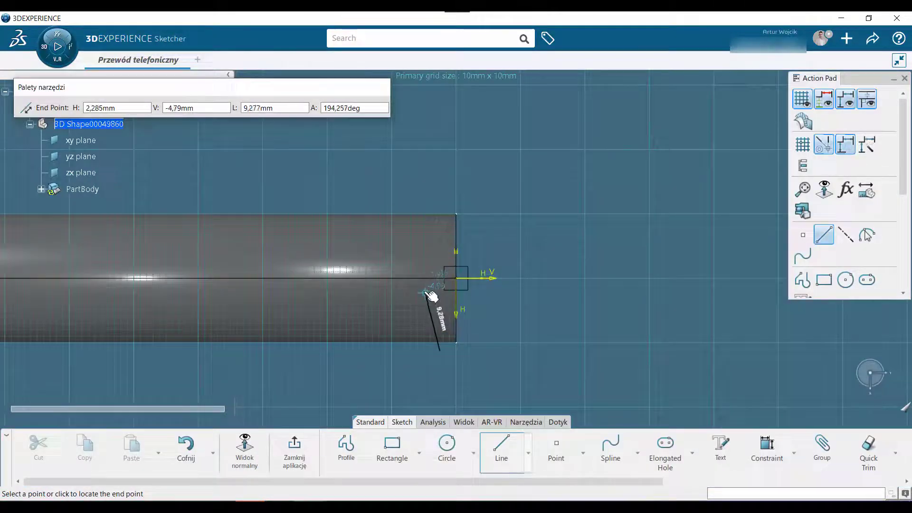
click(422, 291)
click(295, 451)
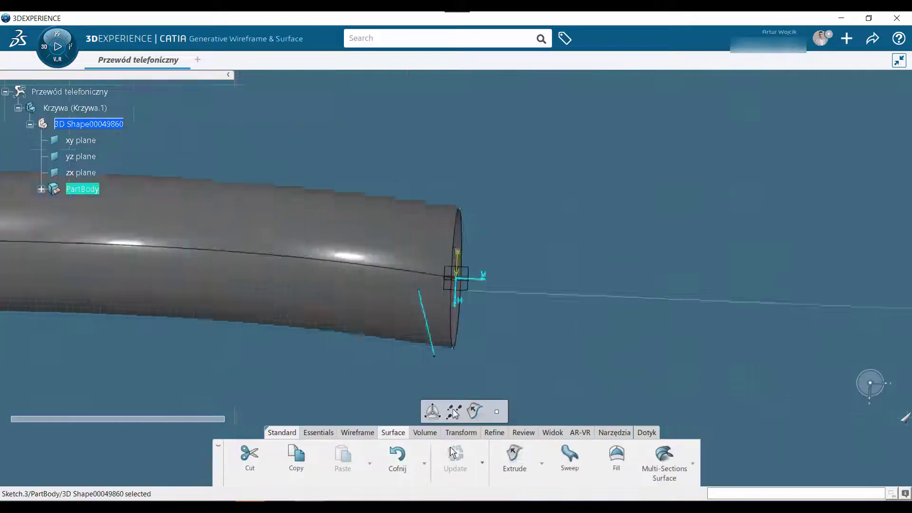
- Project Sketch.3 onto the Sweep.1 tube surface
click(369, 433)
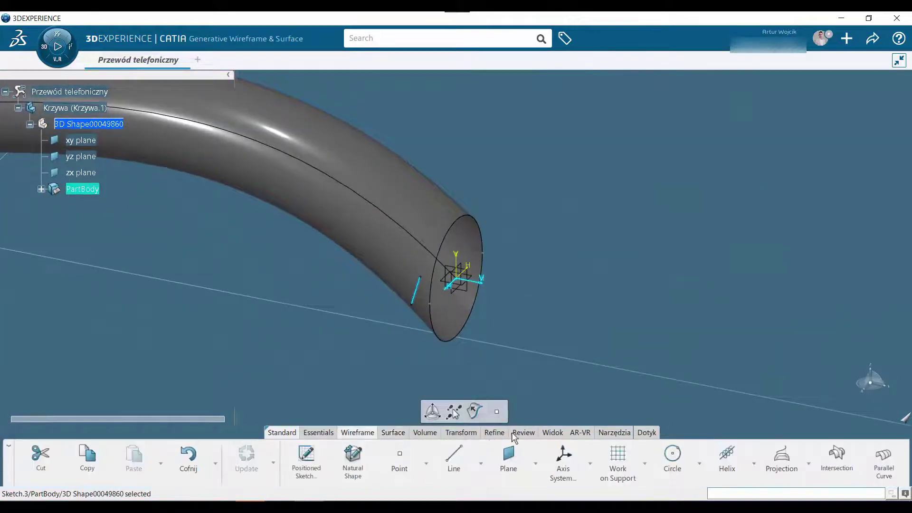
click(780, 458)
click(433, 213)
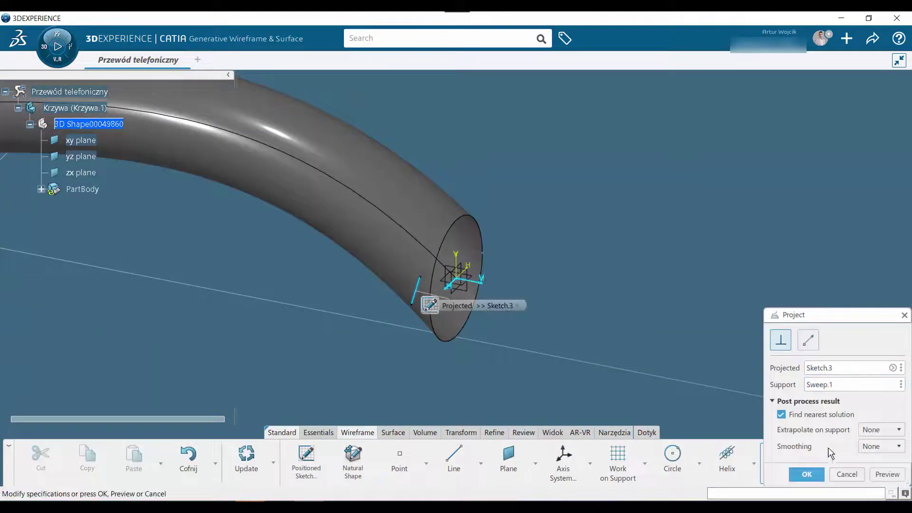
click(807, 474)
right_click(424, 293)
key(Escape)
right_click(424, 294)
key(Escape)
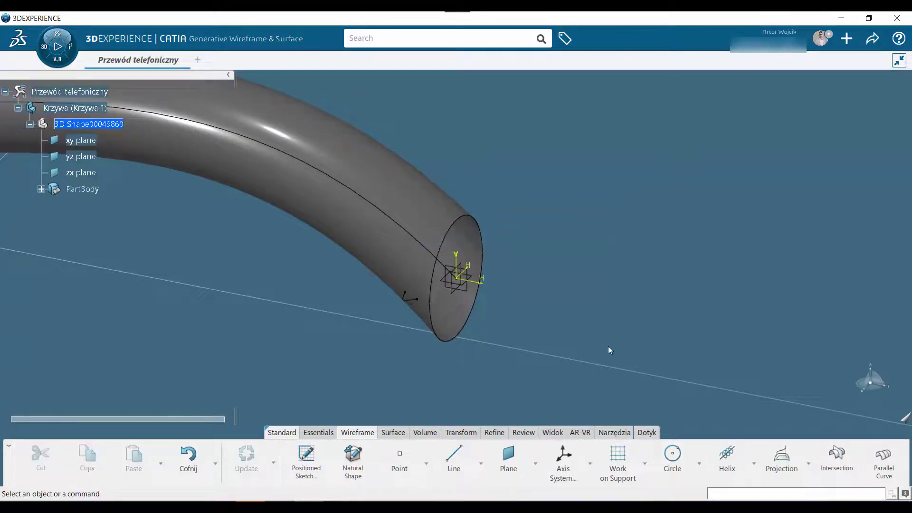
click(394, 433)
click(424, 434)
- Extrapolate the projected curve over Sweep.1 by 100 mm and 1500 mm into a helix
click(665, 457)
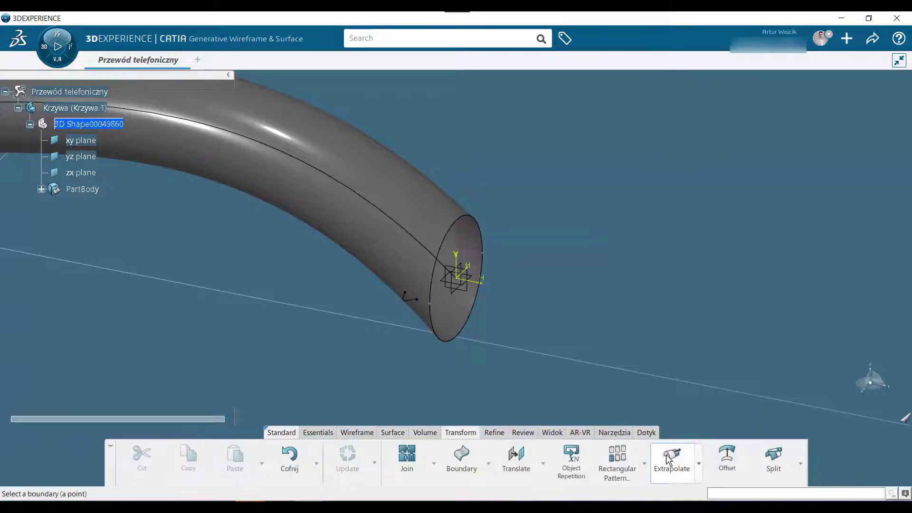
click(416, 299)
click(855, 280)
click(470, 229)
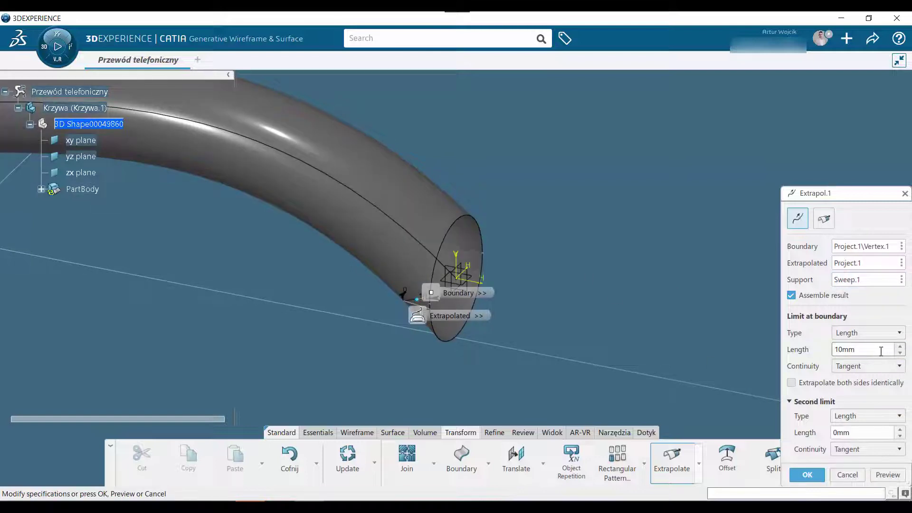
click(858, 433)
text(1500)
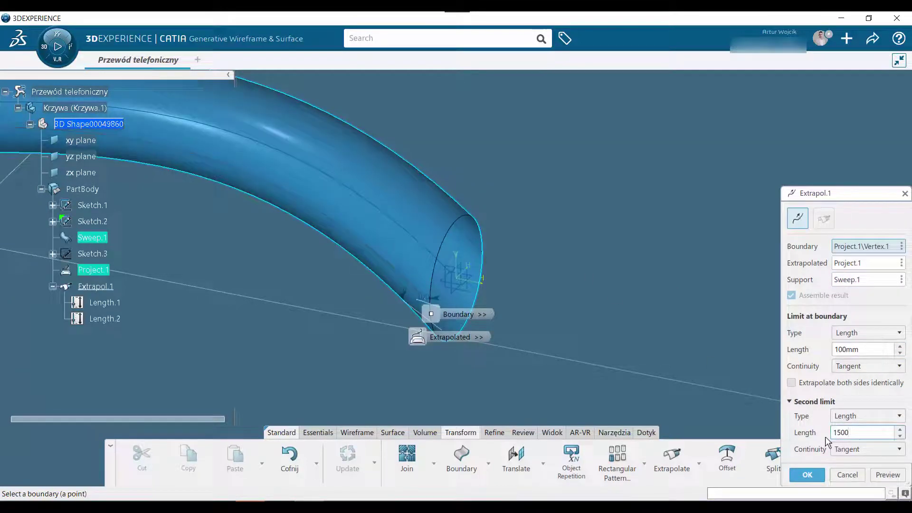
click(895, 479)
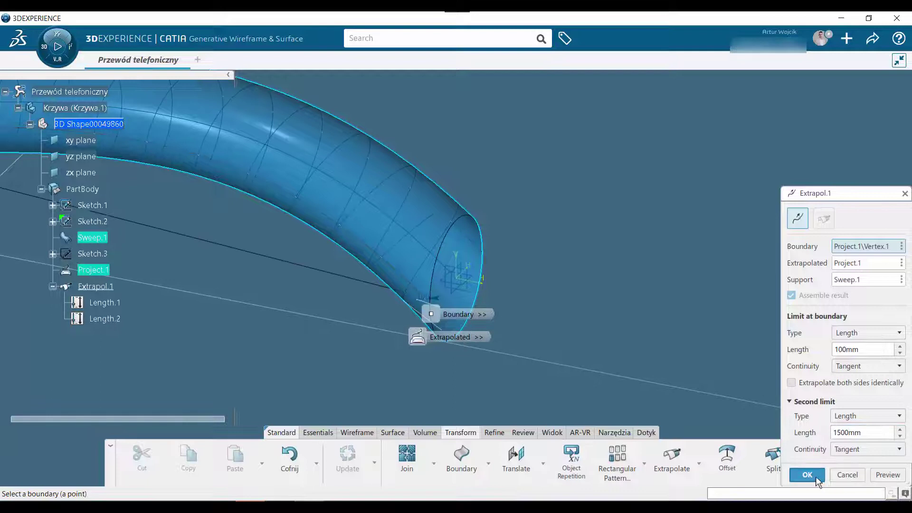
click(808, 474)
- Orbit to view the whole cord and select the swept tube to hide it
mouse_move(431, 314)
middle_down()
mouse_move(434, 332)
mouse_move(415, 322)
mouse_move(398, 269)
middle_up()
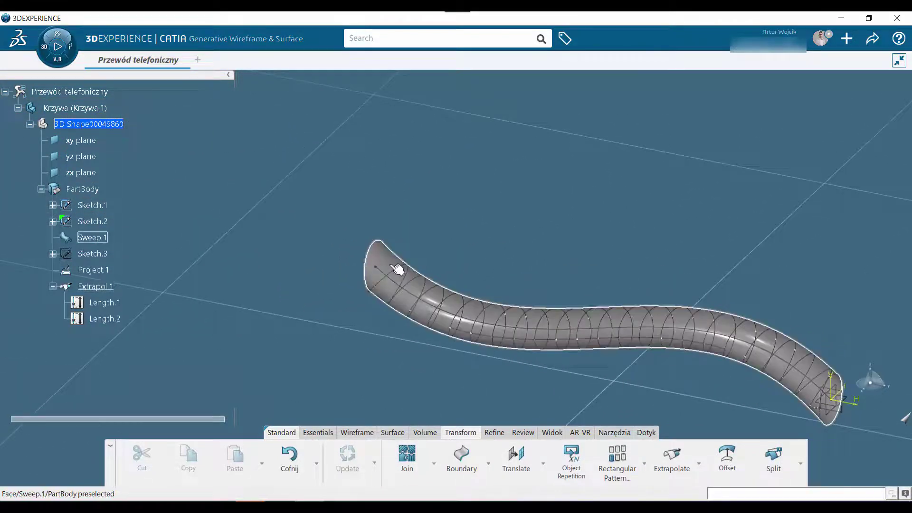
right_click(398, 270)
click(414, 240)
- Hide the xy, yz and zx reference planes
right_click(385, 270)
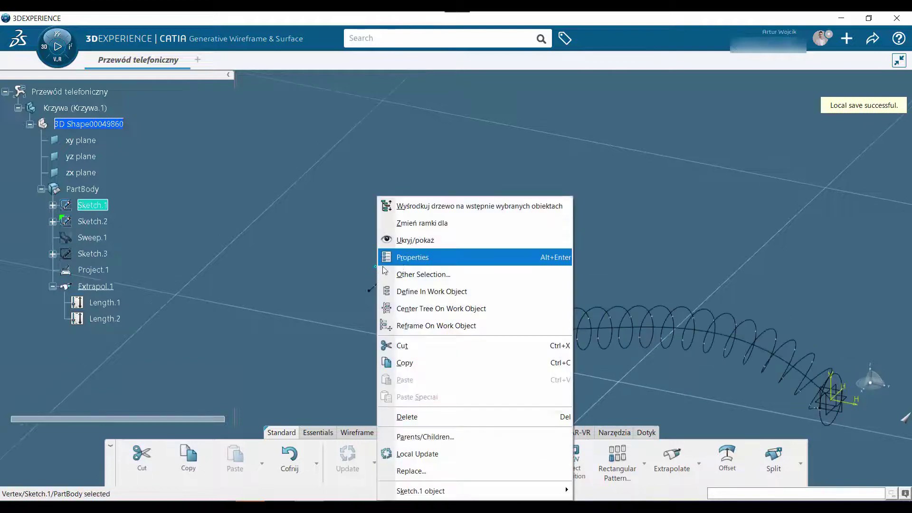
key(Escape)
right_click(385, 272)
key(Escape)
middle_drag(386, 274, 157, 160)
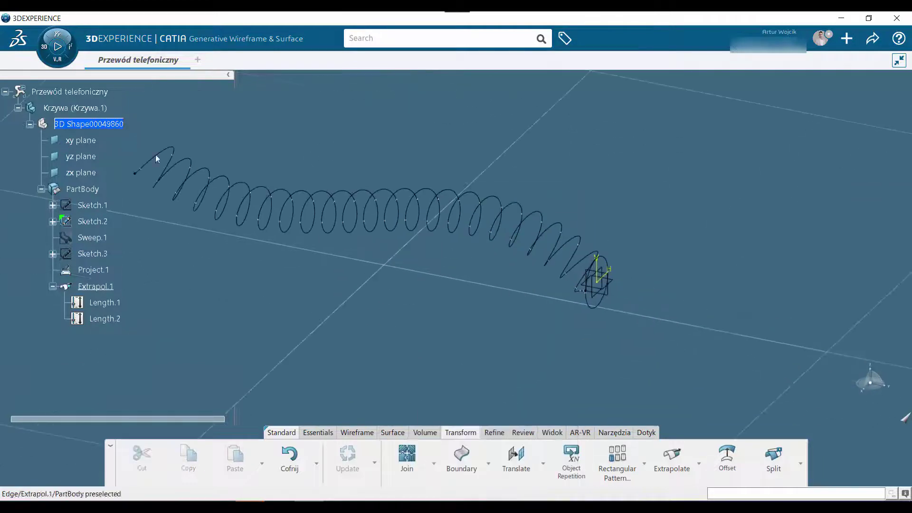
click(81, 140)
ctrl+click(81, 157)
ctrl+click(80, 172)
right_click(81, 174)
click(90, 216)
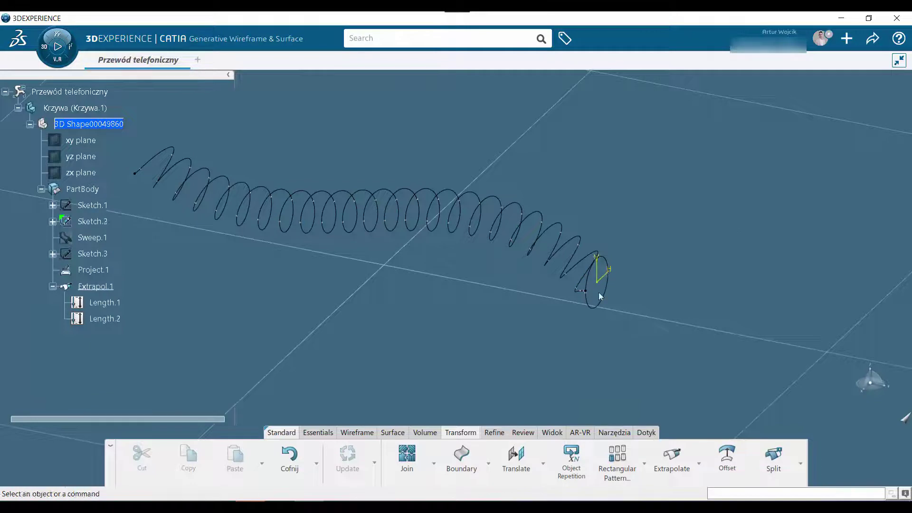
- Hide the remaining sketch axes so only the helix is visible
click(597, 265)
right_click(598, 265)
click(631, 241)
right_click(601, 286)
click(631, 247)
middle_drag(631, 246, 829, 309)
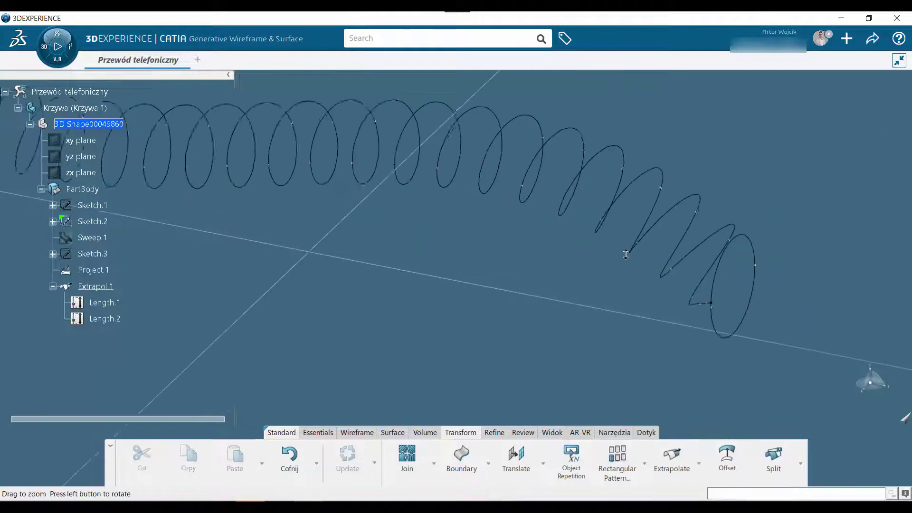
right_click(839, 319)
key(Escape)
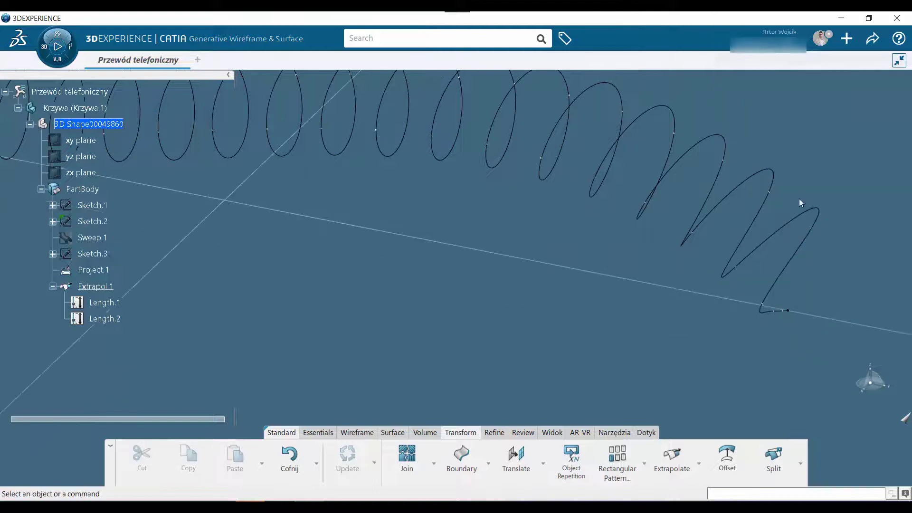
middle_drag(727, 305, 510, 337)
- Return the root product to Electrical 3D Design and recentre the helix
double_click(69, 92)
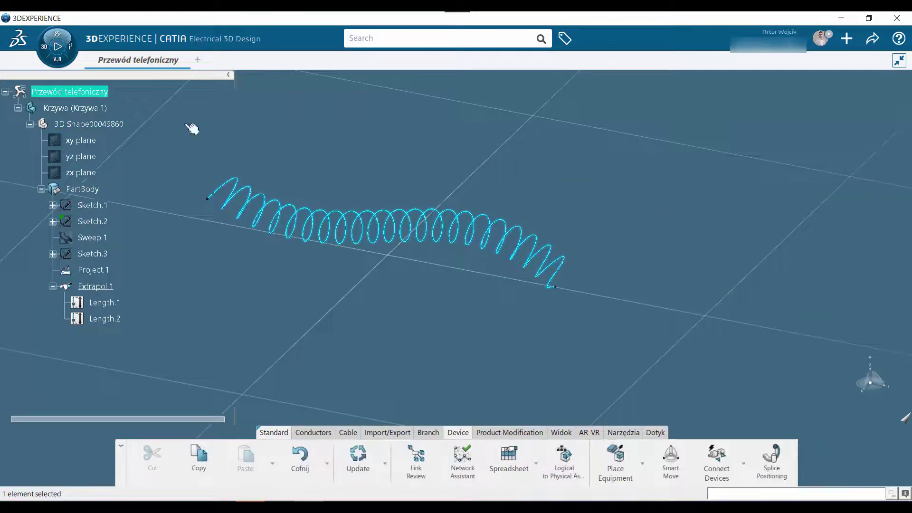
click(18, 108)
click(235, 275)
mouse_move(469, 331)
middle_down()
mouse_move(470, 358)
mouse_move(517, 365)
middle_up()
- Place two LAN_Connector parts, one beside each end of the helix
click(456, 433)
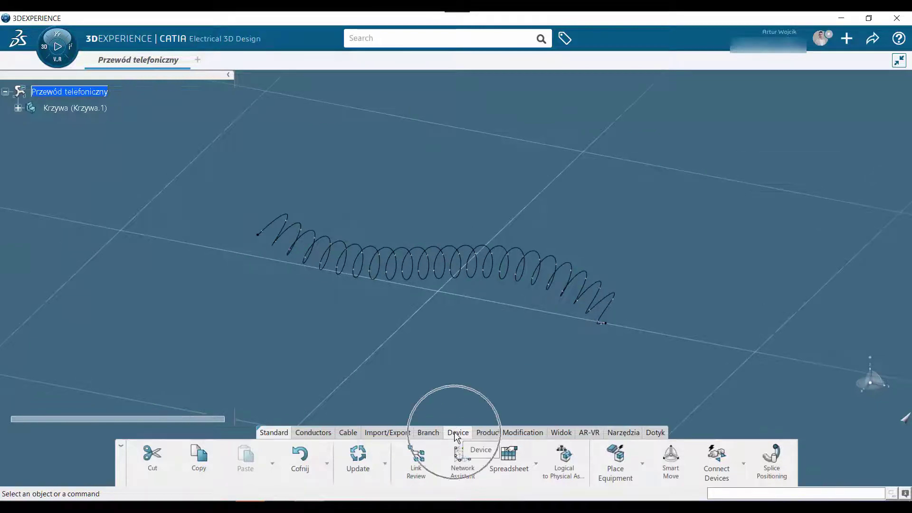
click(616, 456)
click(569, 171)
click(435, 43)
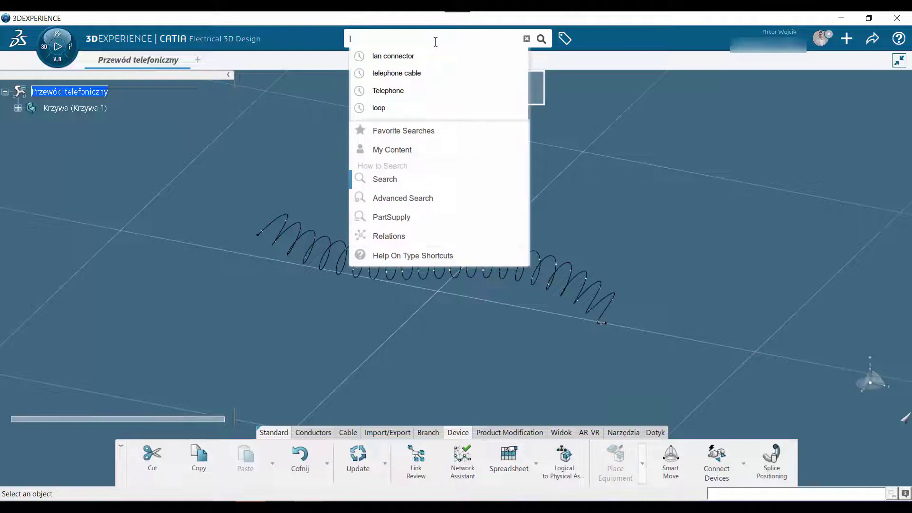
text(lan connector)
key(Return)
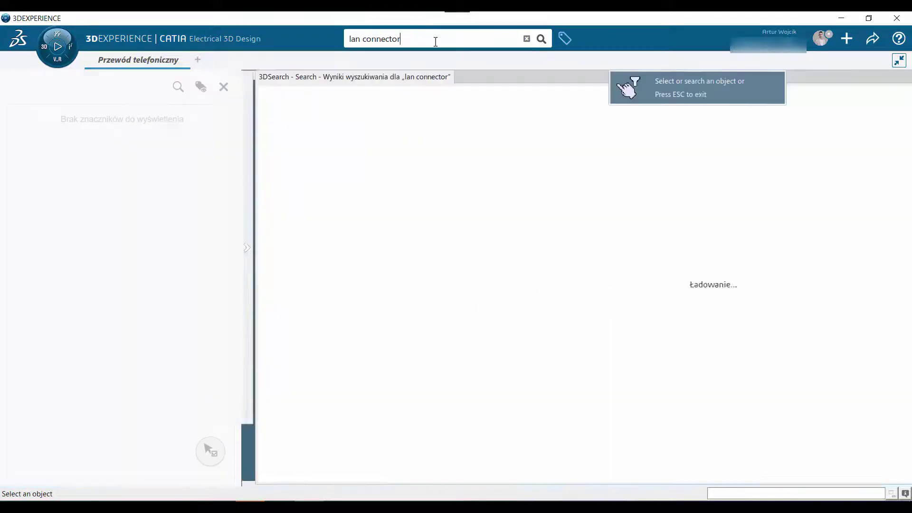
click(350, 183)
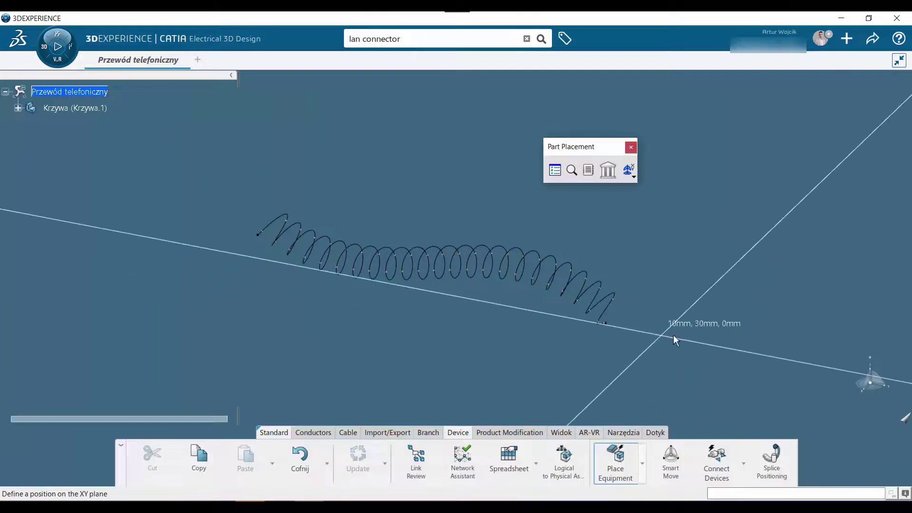
click(735, 326)
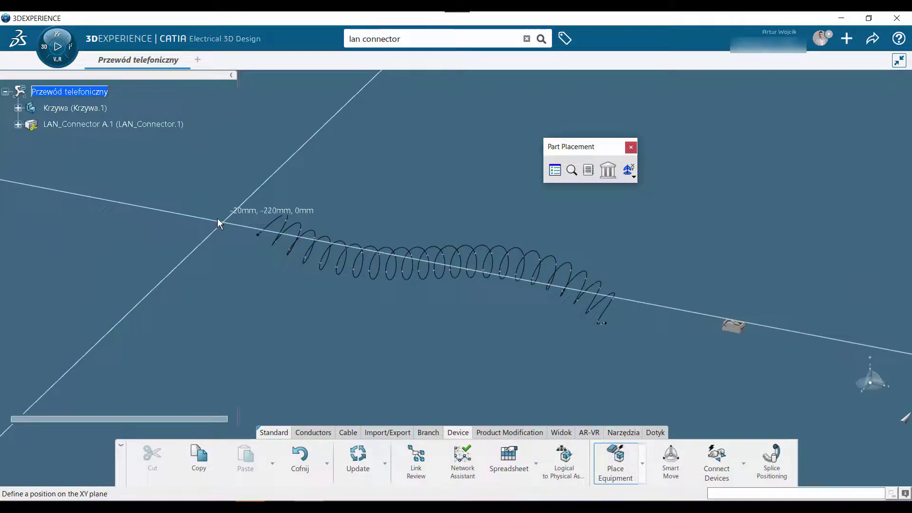
click(206, 200)
key(Escape)
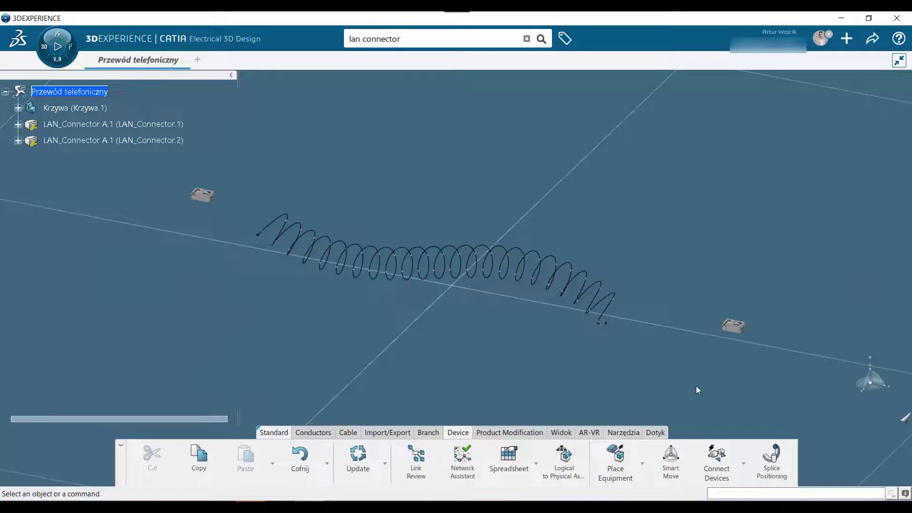
- Rotate LAN_Connector.2 about 21 degrees with the manipulator, then zoom out to both connectors
middle_drag(190, 219, 364, 333)
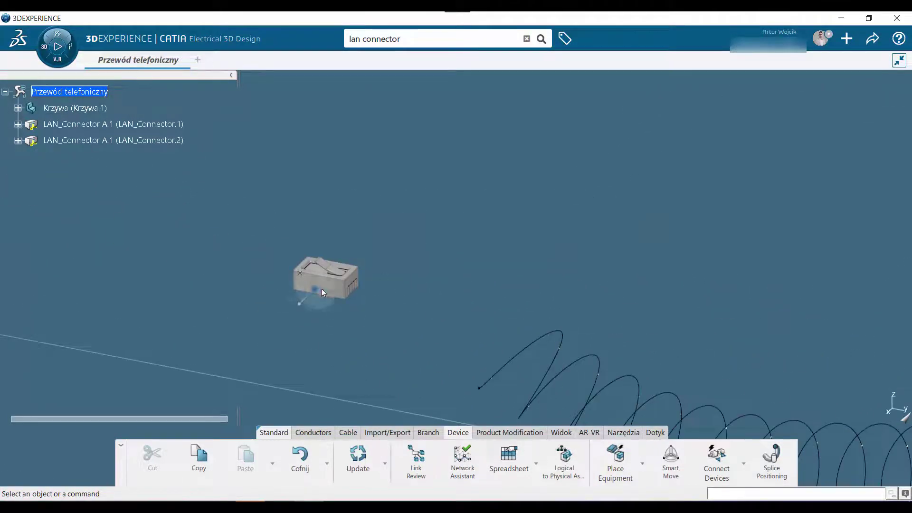
click(329, 292)
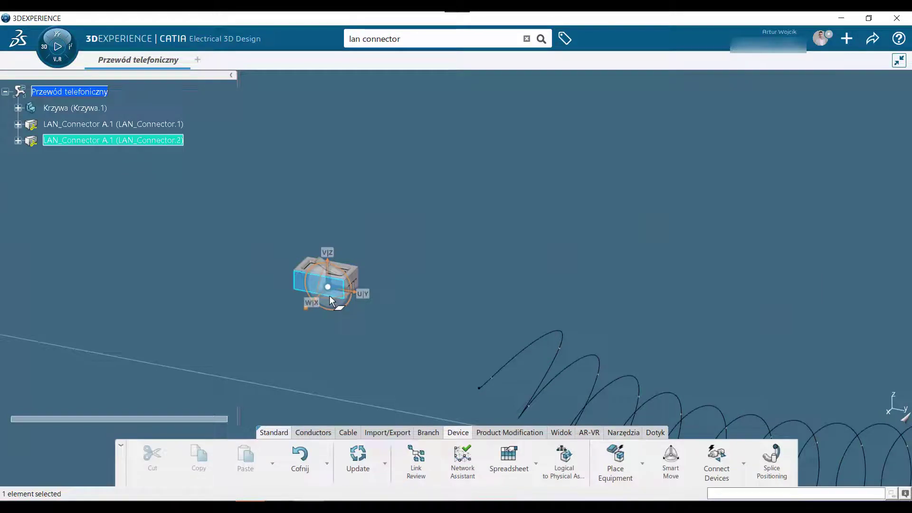
middle_drag(330, 301, 280, 331)
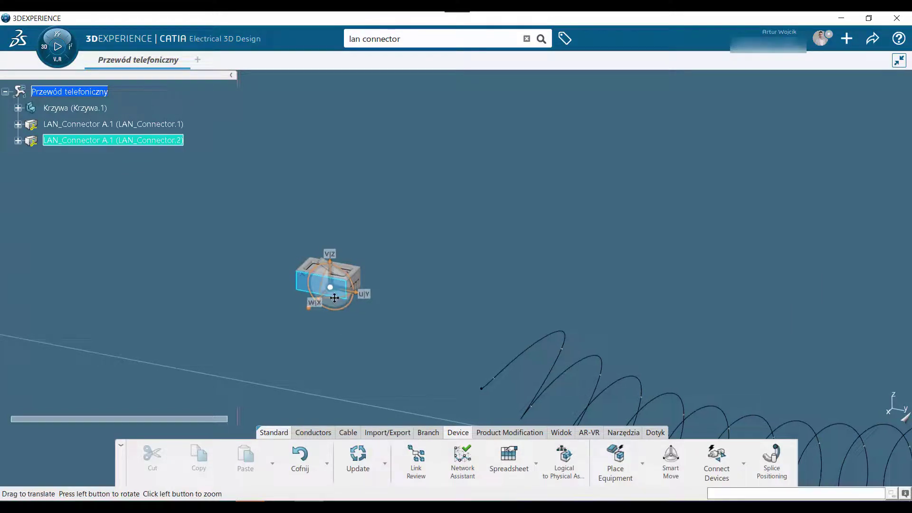
drag(280, 331, 397, 314)
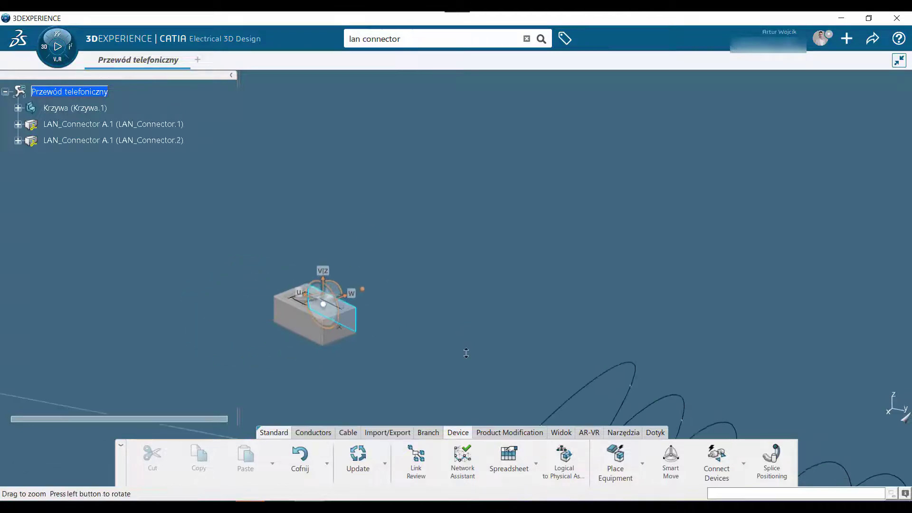
middle_drag(398, 314, 473, 294)
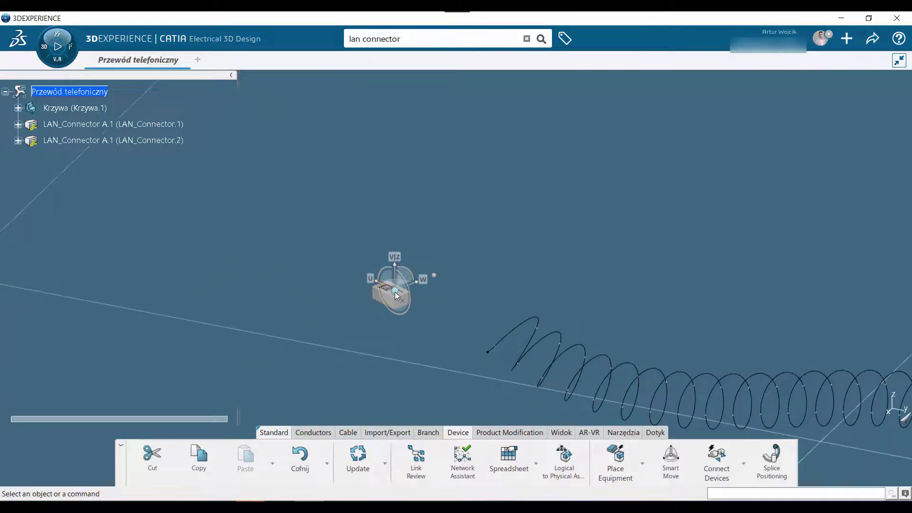
drag(395, 290, 878, 385)
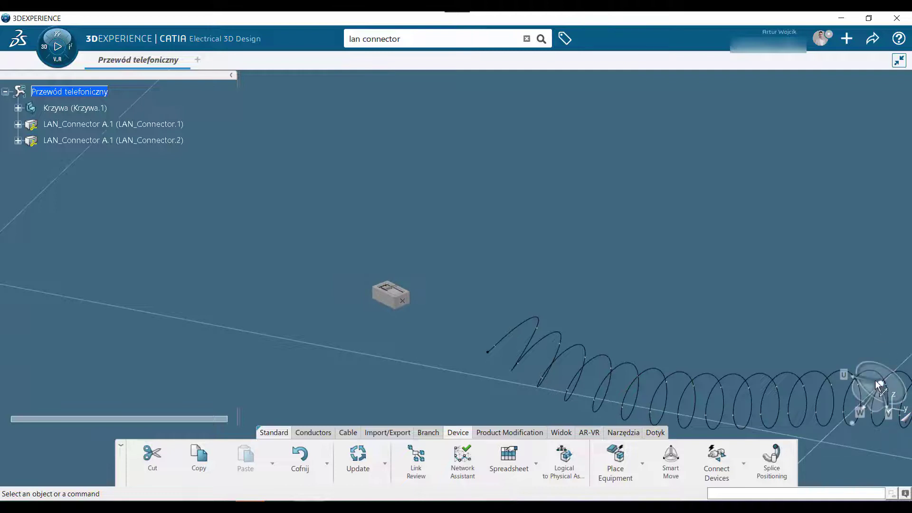
mouse_move(878, 385)
middle_down()
mouse_move(742, 379)
mouse_move(605, 350)
mouse_move(503, 375)
middle_up()
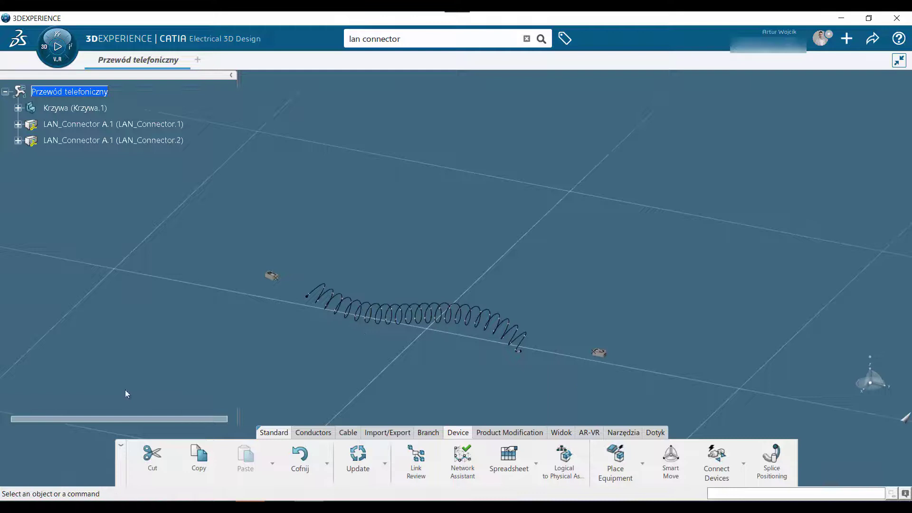
- Insert an Electrical Branch Geometry titled 'Przewód' and dismiss the Keep Link warning
click(426, 432)
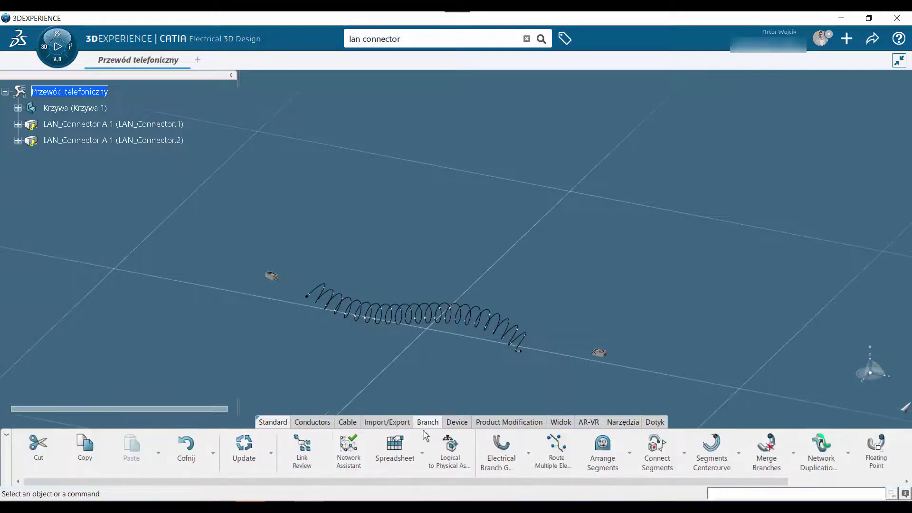
click(499, 451)
drag(563, 148, 408, 144)
text(Przewód)
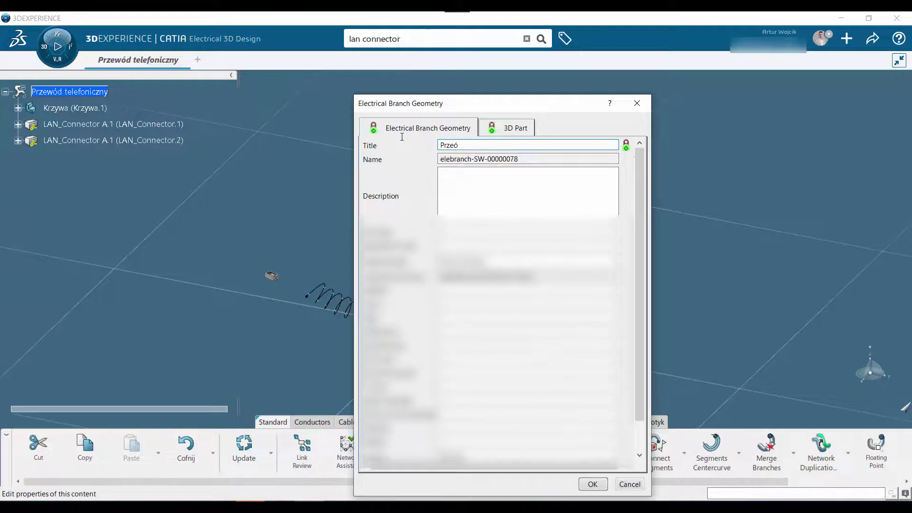
click(592, 484)
click(574, 244)
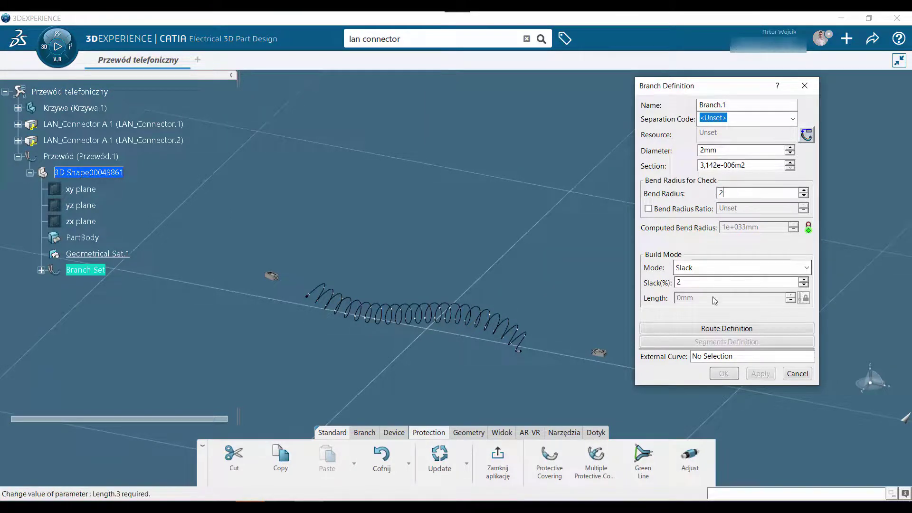
- Route Branch.1 from LAN_Connector.1 along the helix curve to LAN_Connector.2
click(723, 329)
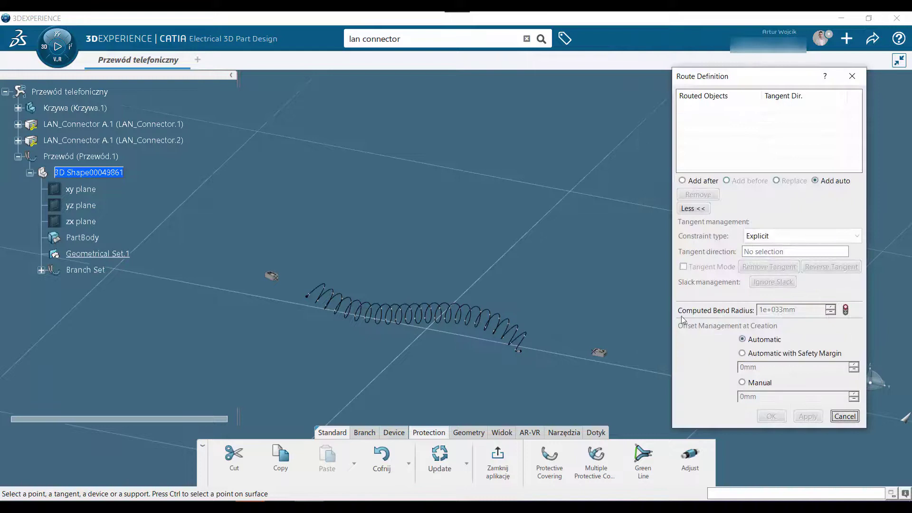
middle_drag(596, 354, 368, 163)
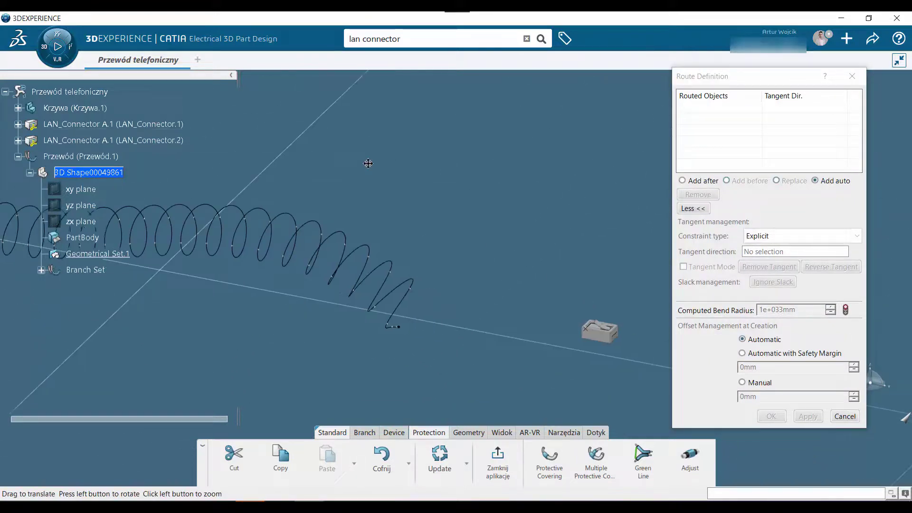
click(589, 321)
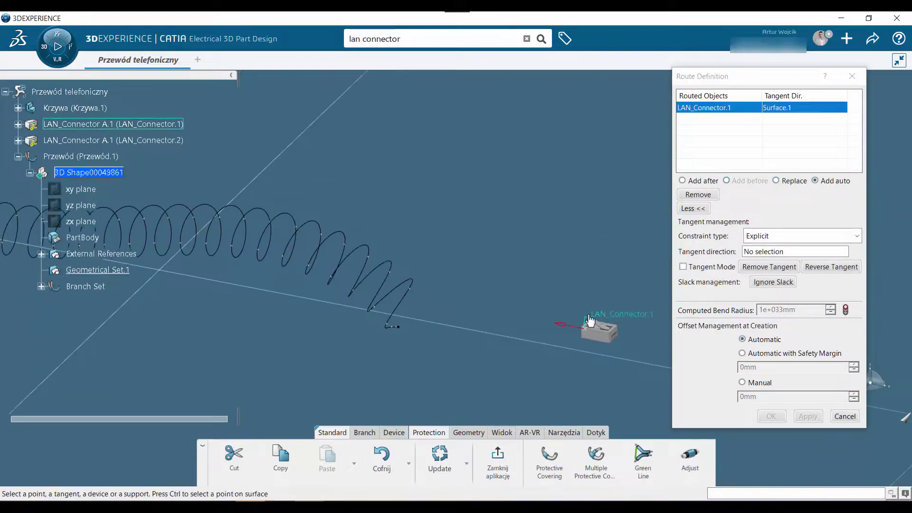
click(411, 305)
mouse_move(255, 334)
middle_down()
mouse_move(296, 328)
mouse_move(325, 304)
middle_up()
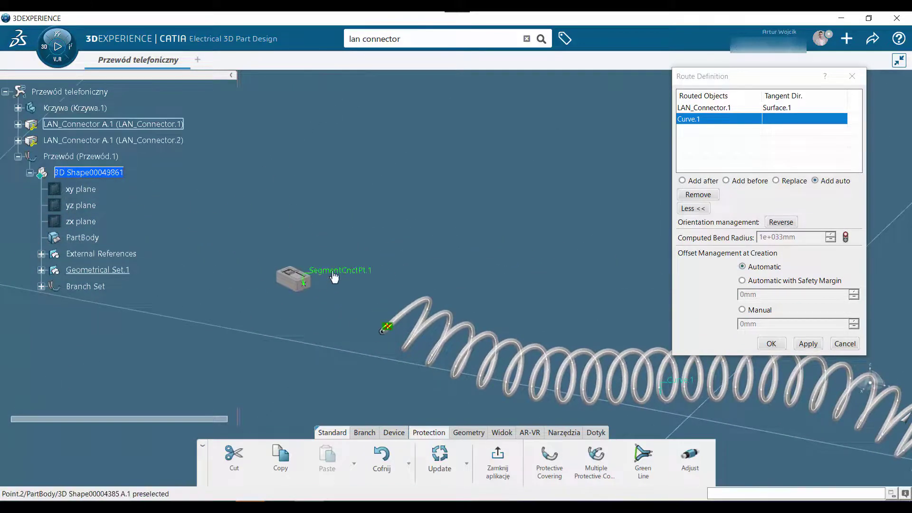
click(334, 277)
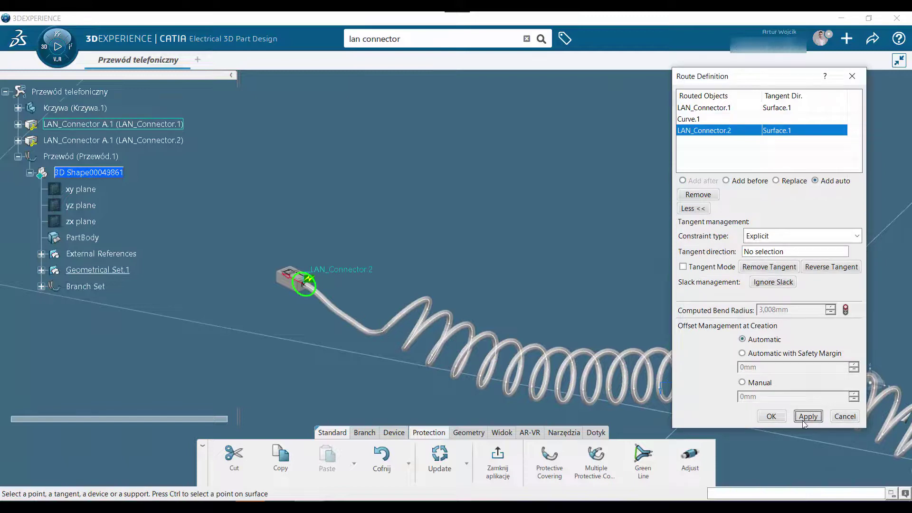
click(774, 417)
click(724, 374)
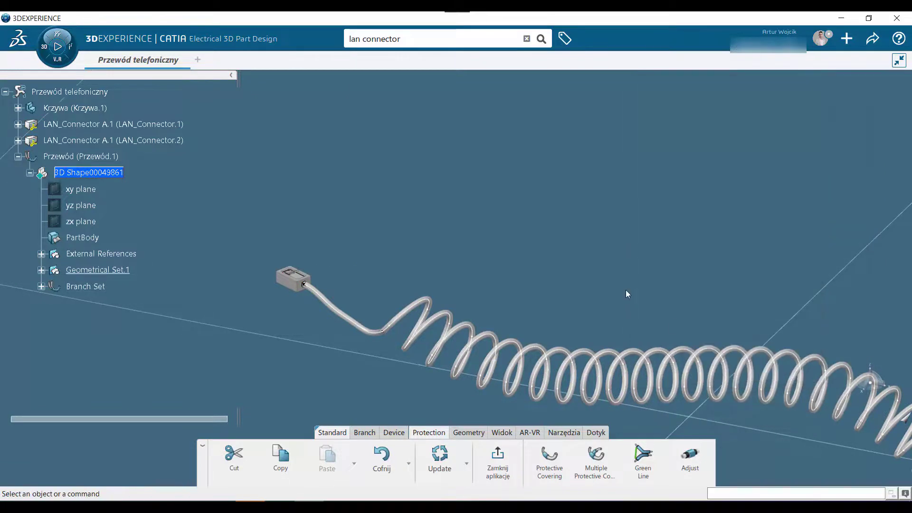
middle_drag(674, 304, 572, 241)
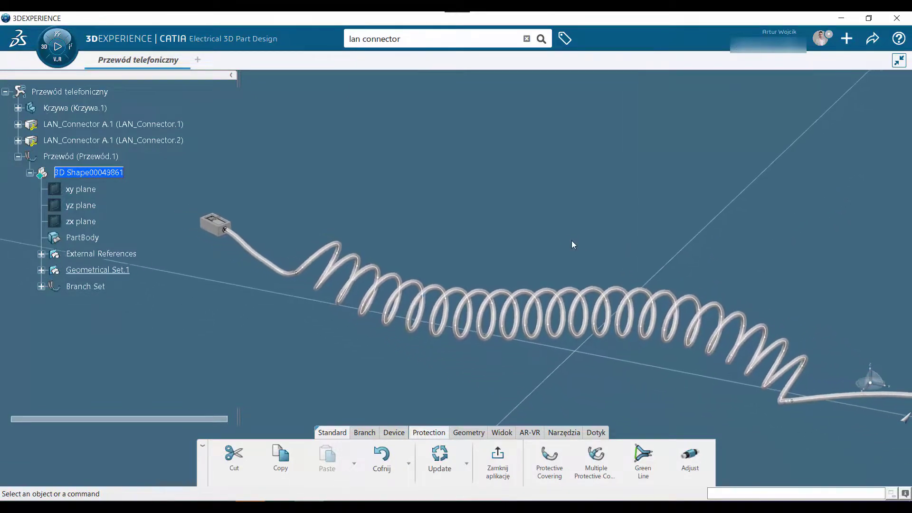